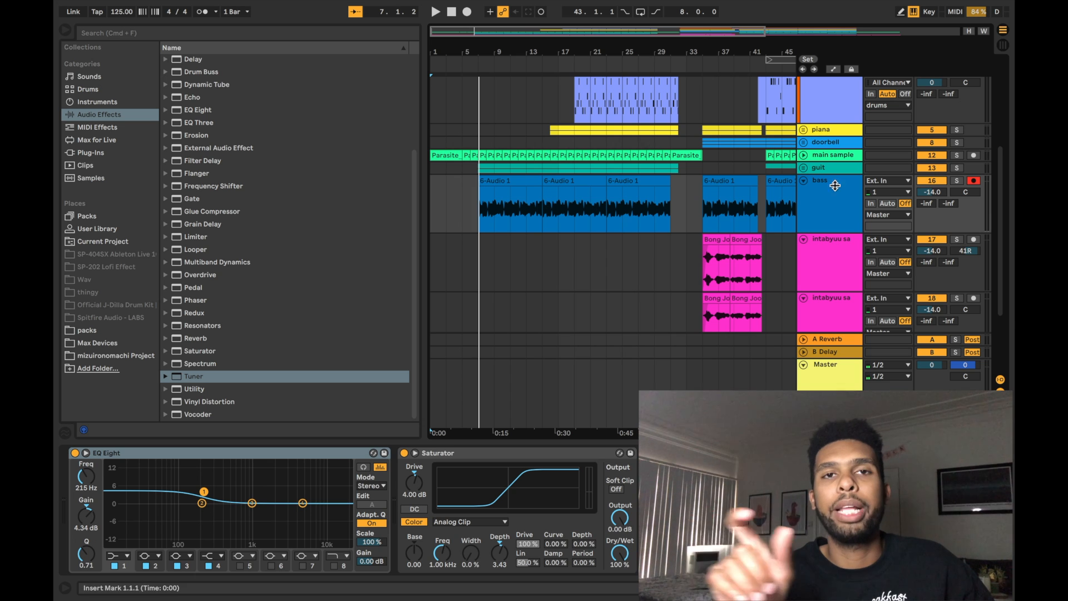
# - Solo the guit group, play it from bar 7 with its tracks unfolded, and compare it with the soloed main sample
pyautogui.click(956, 168)
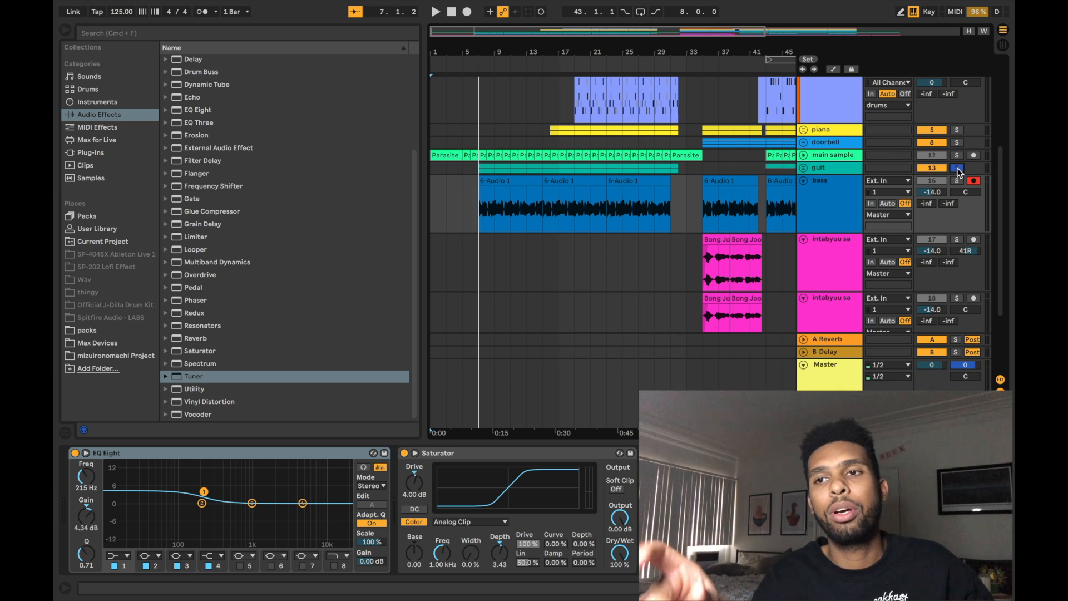
pyautogui.click(479, 66)
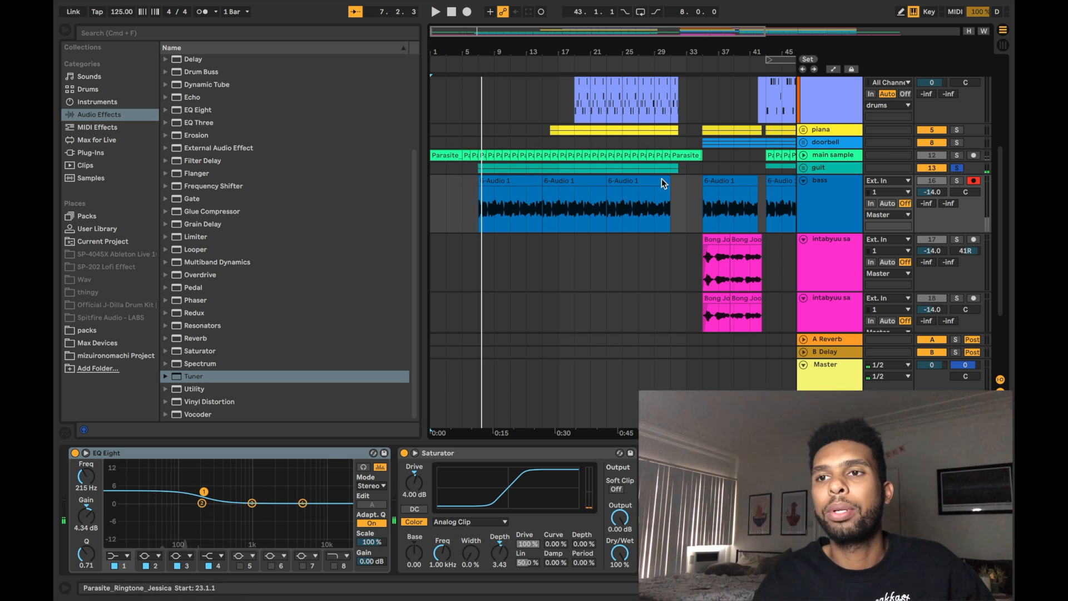
pyautogui.click(803, 167)
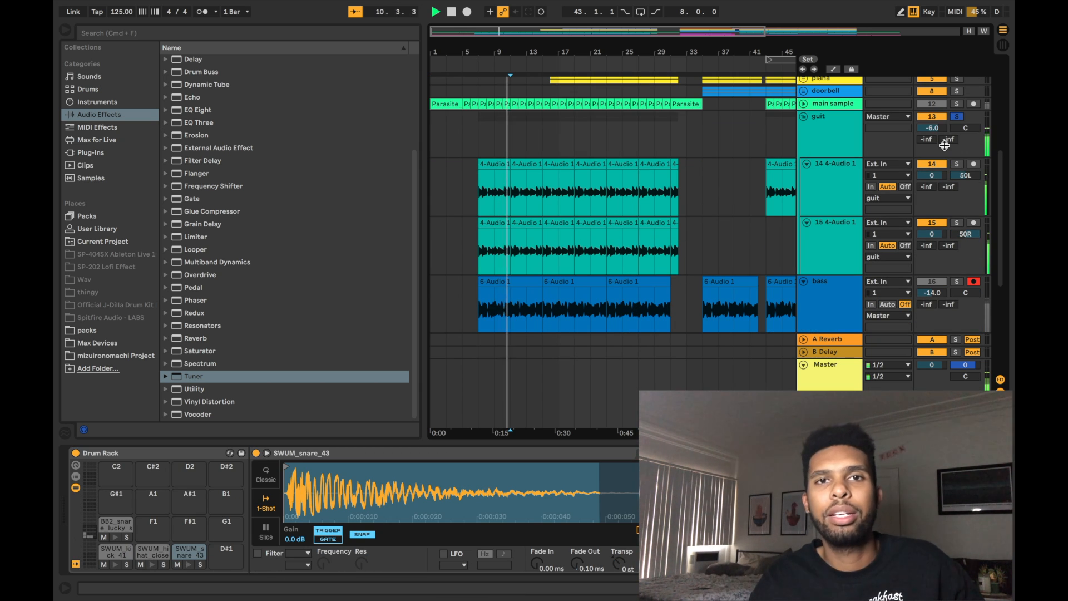
pyautogui.click(958, 104)
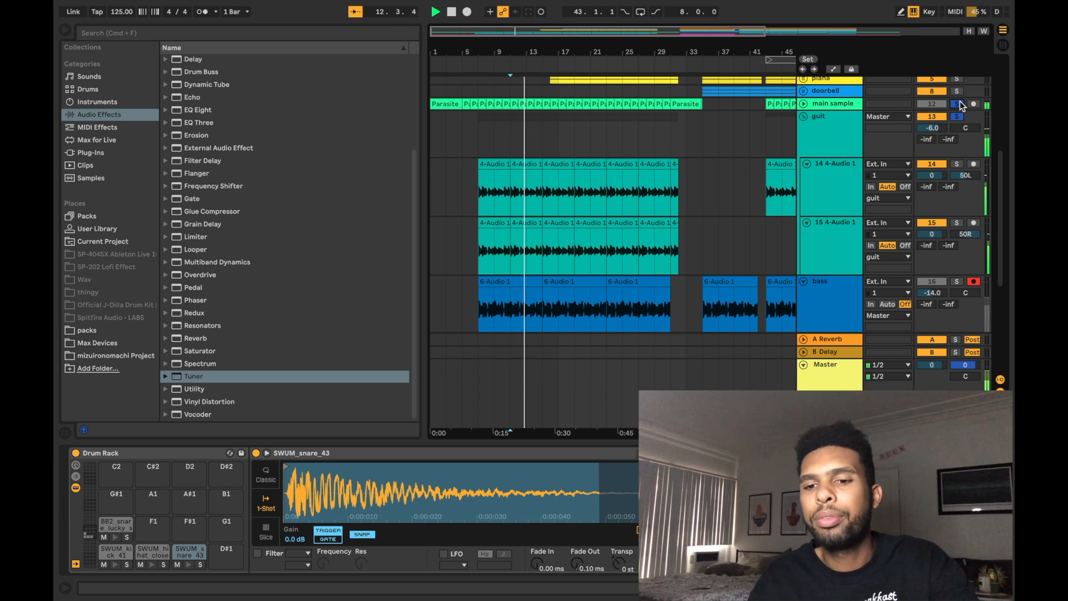
pyautogui.click(959, 117)
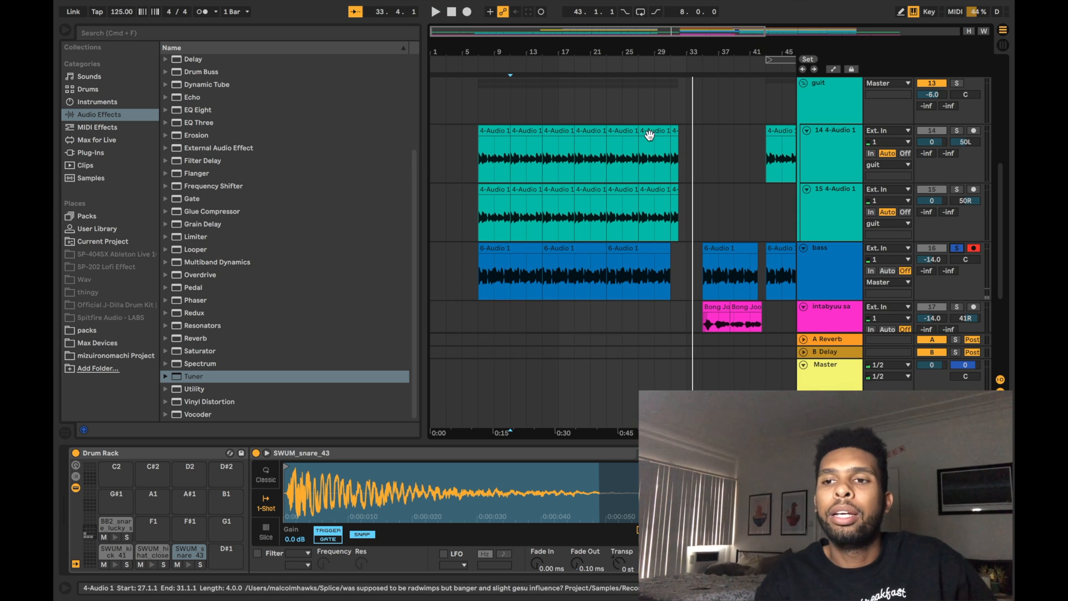
# - Play the soloed bass track, stop playback, and set the bass track's monitoring to Auto
pyautogui.scroll(5, 875, 227)
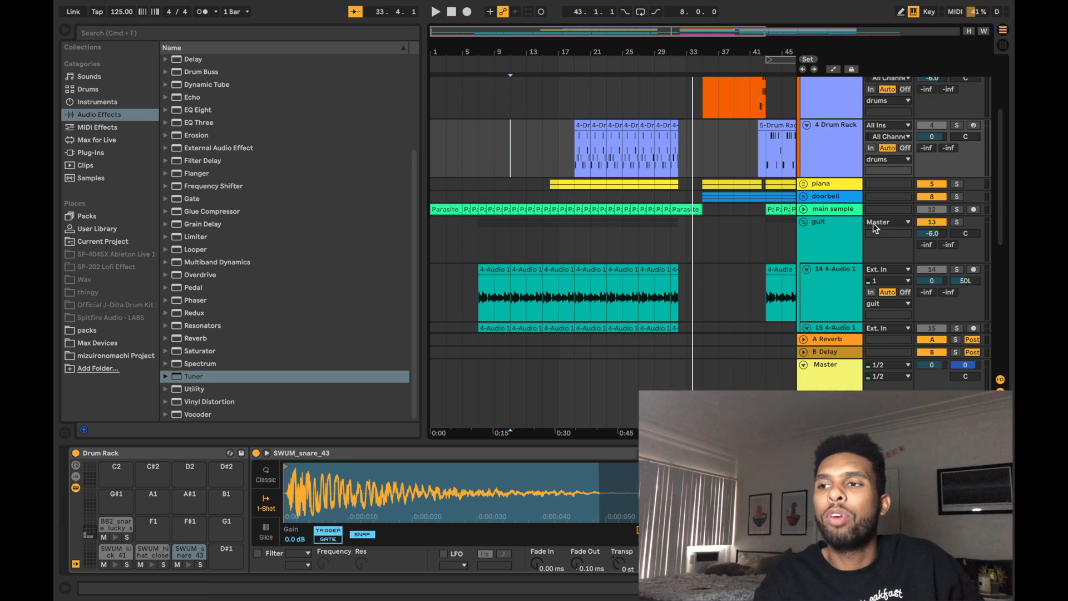
pyautogui.scroll(-5, 847, 175)
pyautogui.press('space')
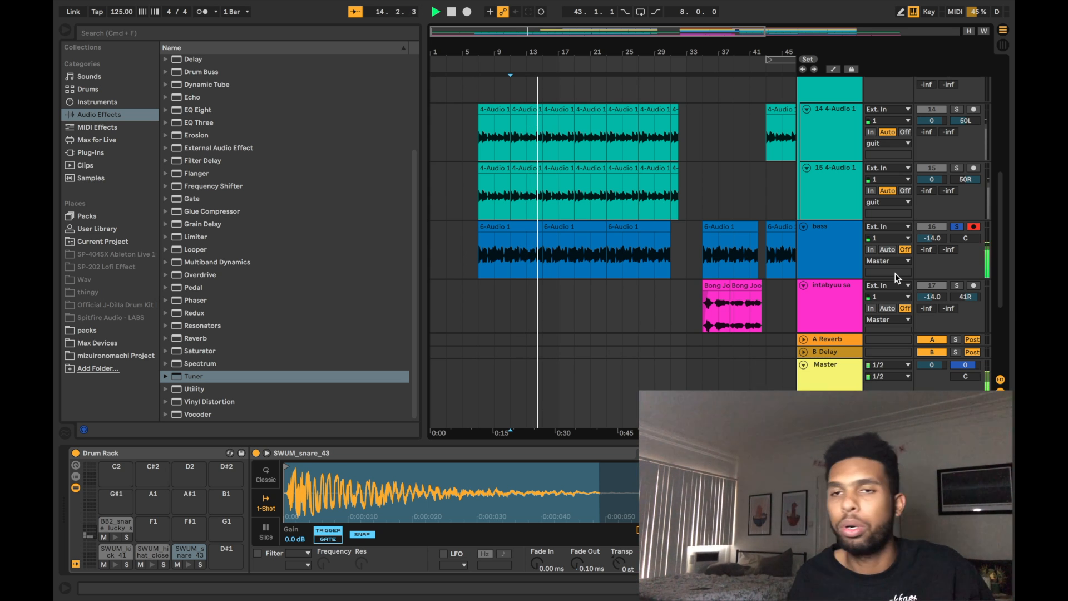
pyautogui.press('space')
pyautogui.click(887, 249)
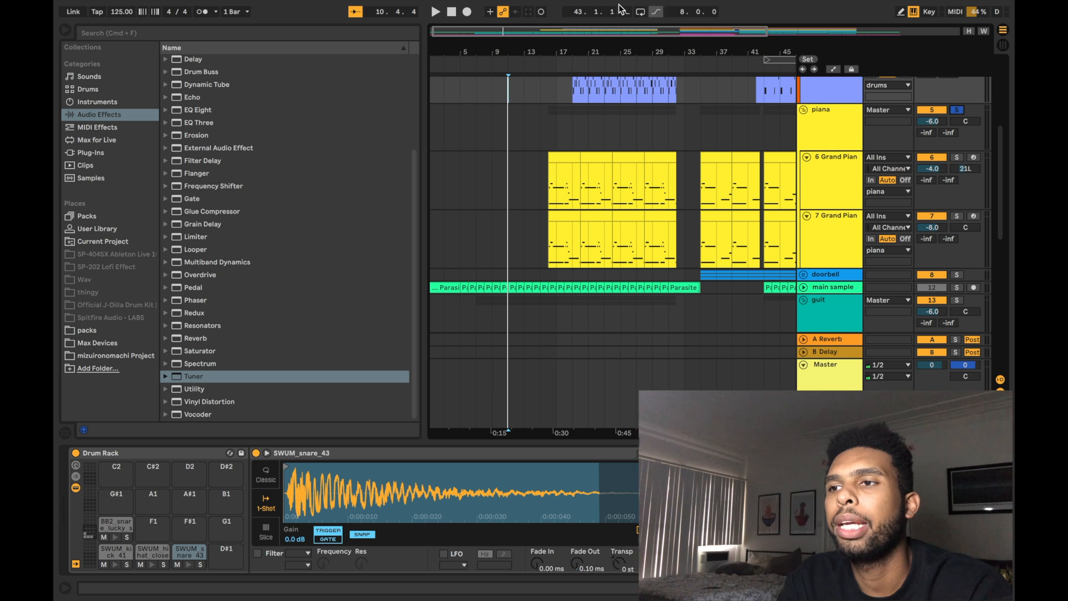
# - Play the soloed piana group from bar 16 and open the first 6 Grand Pian clip's notes
pyautogui.click(550, 59)
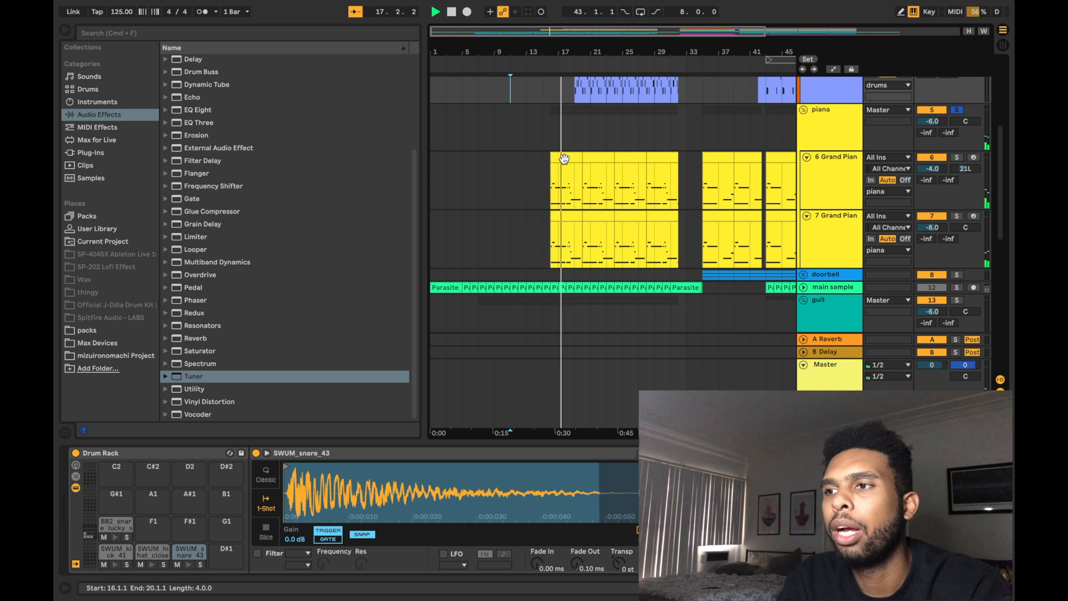
pyautogui.click(565, 184)
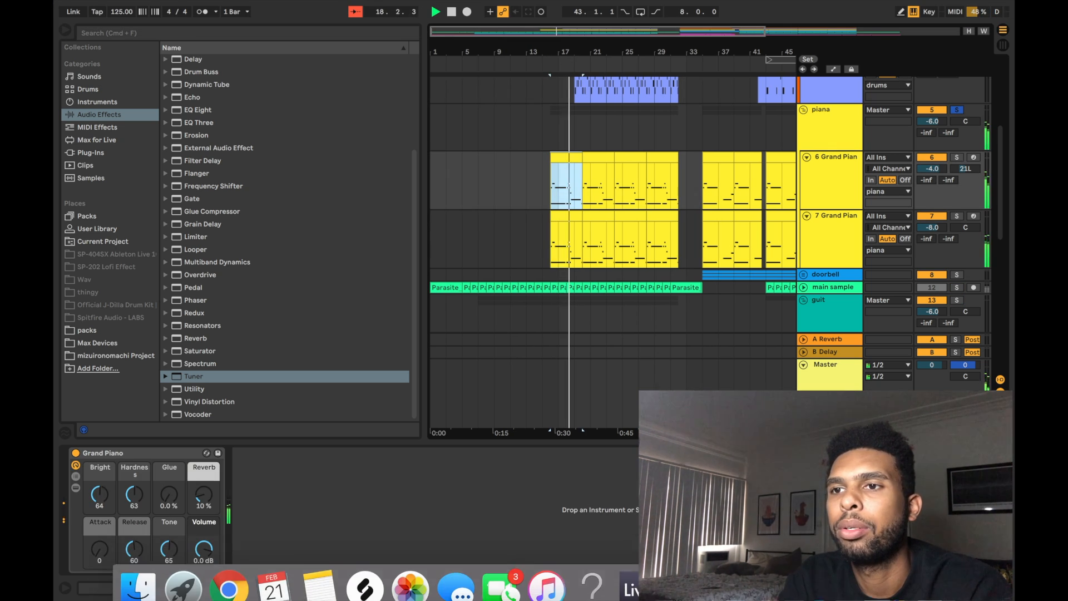
pyautogui.hotkey('shift', 'Tab')
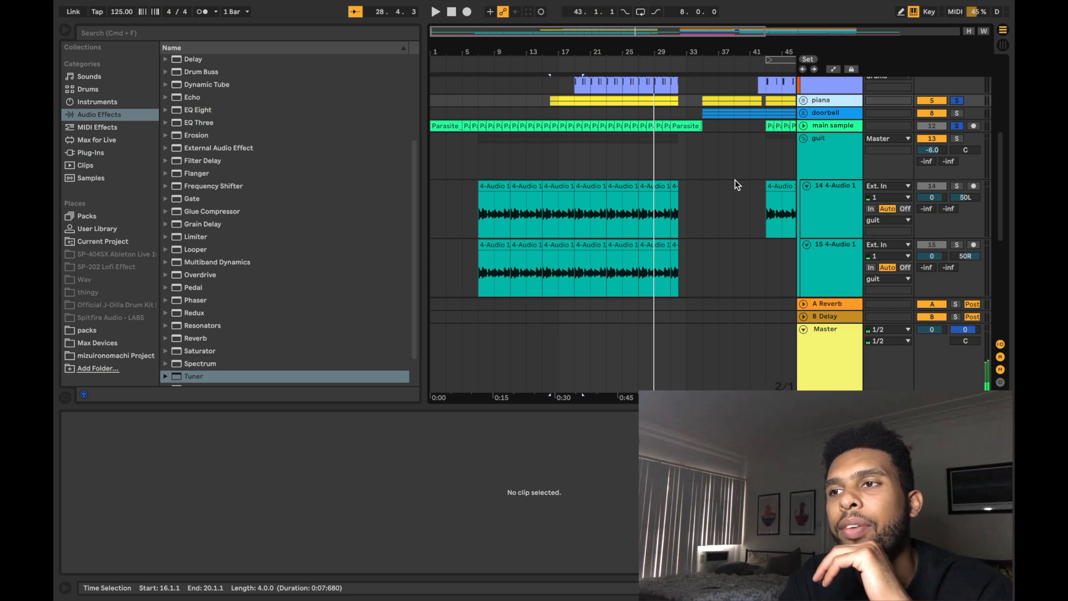
# - Go to the drums group and play its drum rack tracks from bar 16
pyautogui.scroll(5, 735, 179)
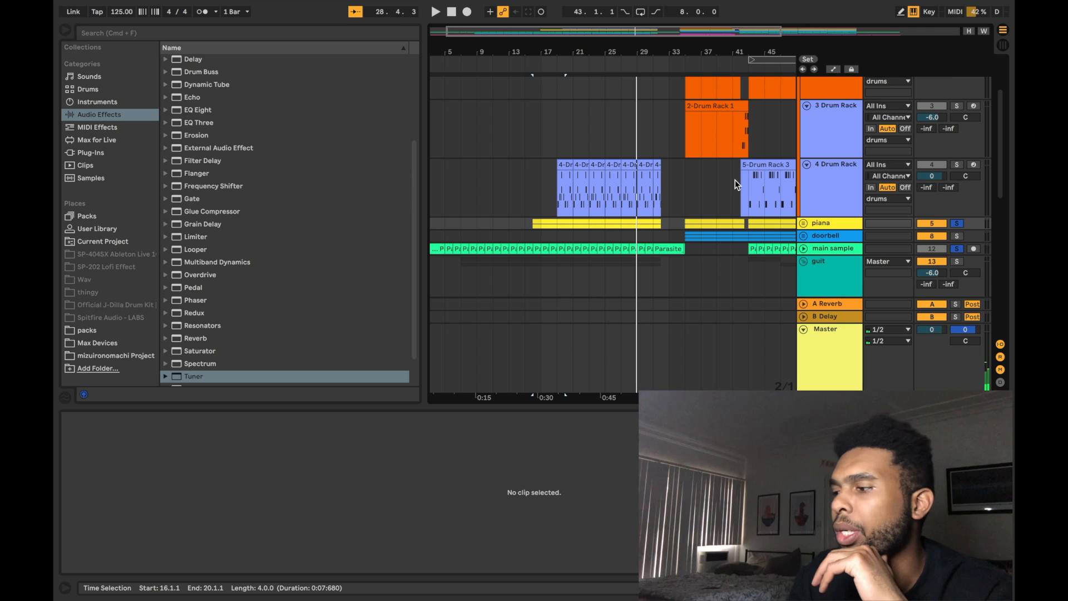
pyautogui.hscroll(2, 735, 179)
pyautogui.scroll(4, 735, 179)
pyautogui.hscroll(2, 735, 179)
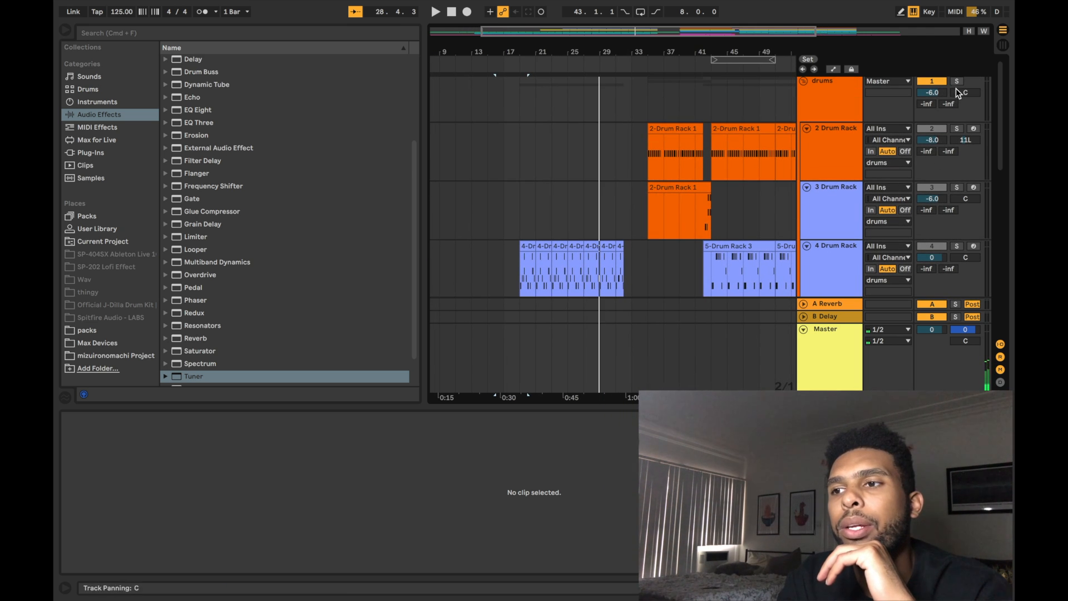
pyautogui.scroll(-1, 635, 165)
pyautogui.hscroll(-1, 635, 165)
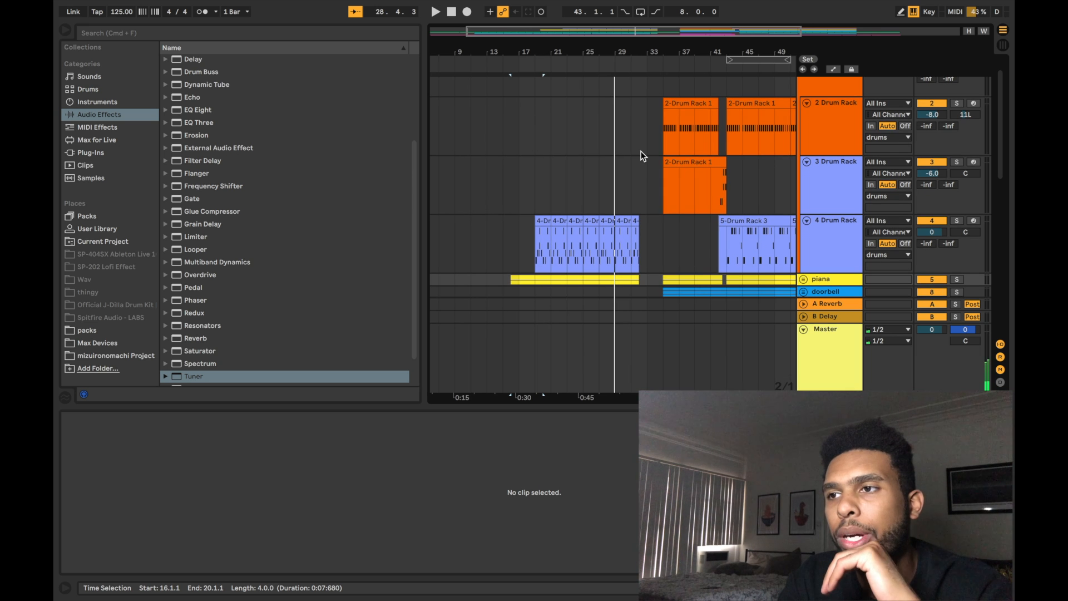
pyautogui.press('space')
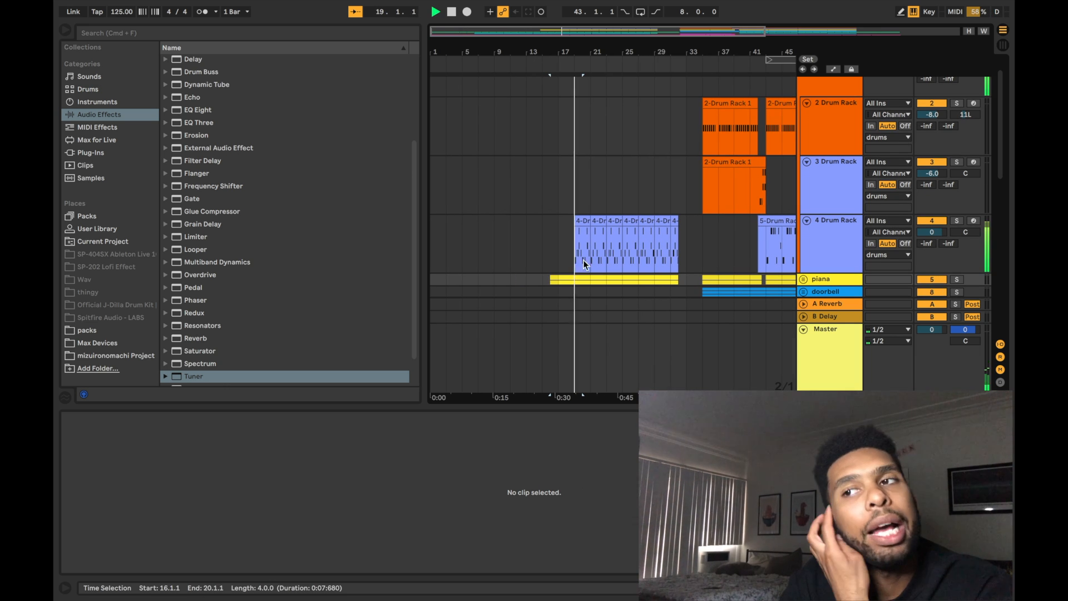
# - Open the 4 Drum Rack clip at bar 21 and audition its SWUM_snare_43 and SWUM_kick_41 sounds
pyautogui.click(598, 221)
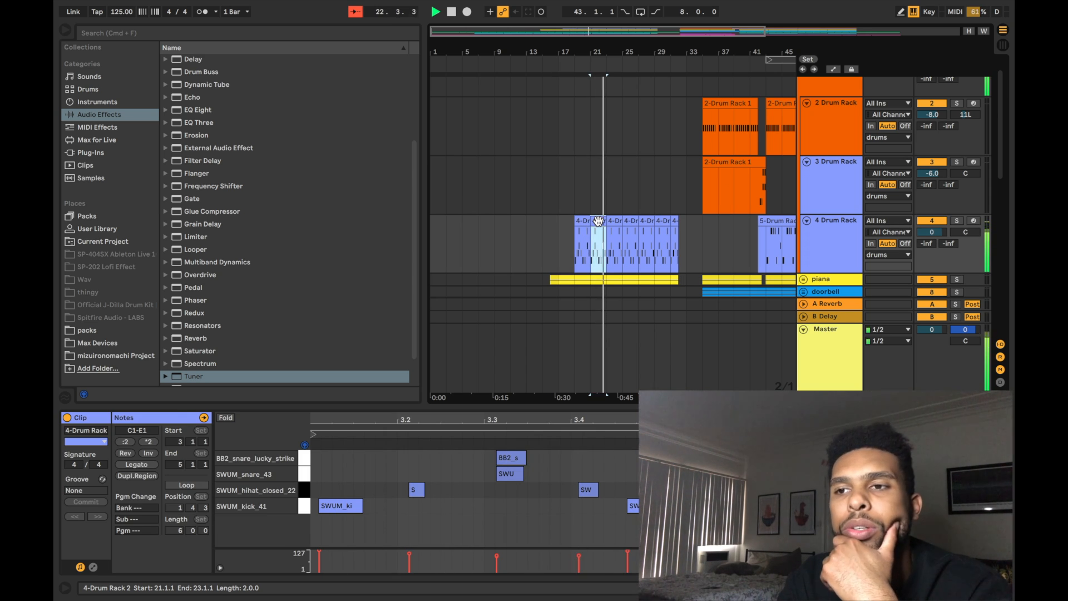
pyautogui.press('space')
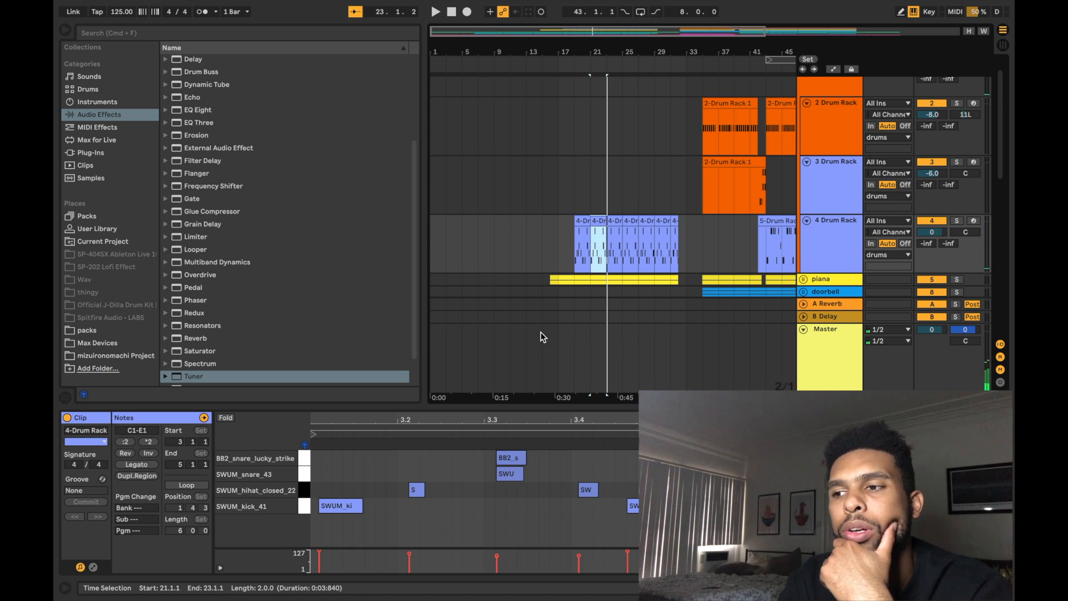
pyautogui.click(307, 472)
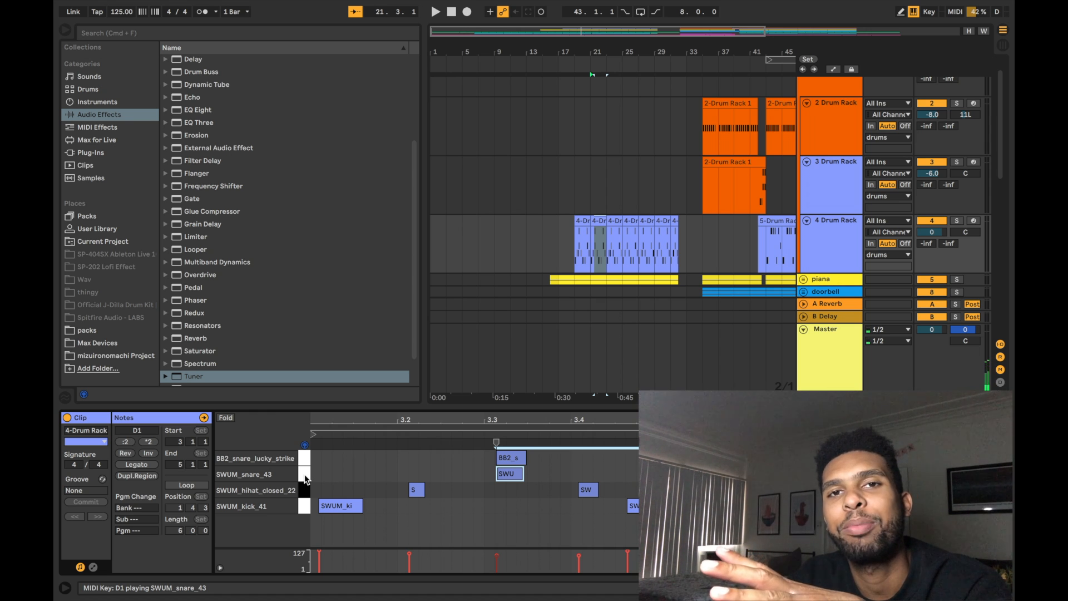
pyautogui.click(305, 474)
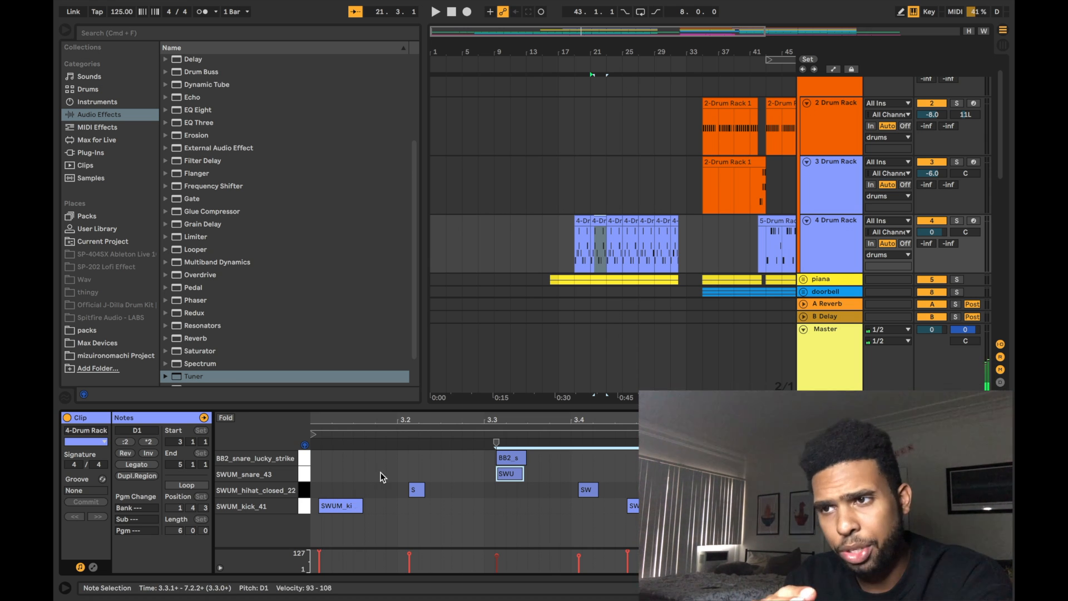
pyautogui.click(305, 505)
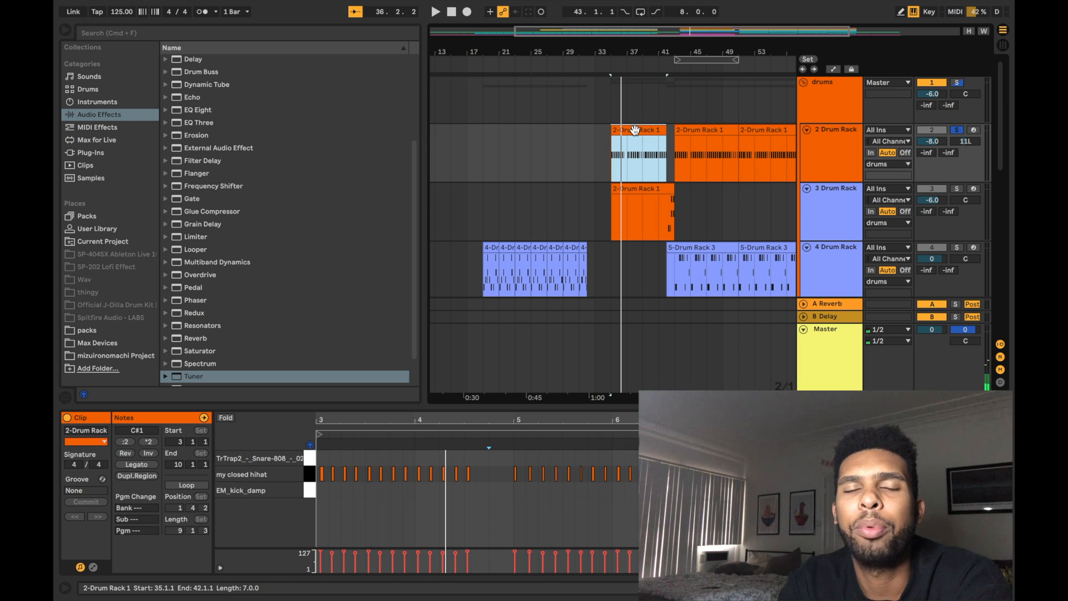
# - Play the soloed 2 Drum Rack track from bar 35, then stop playback
pyautogui.click(610, 63)
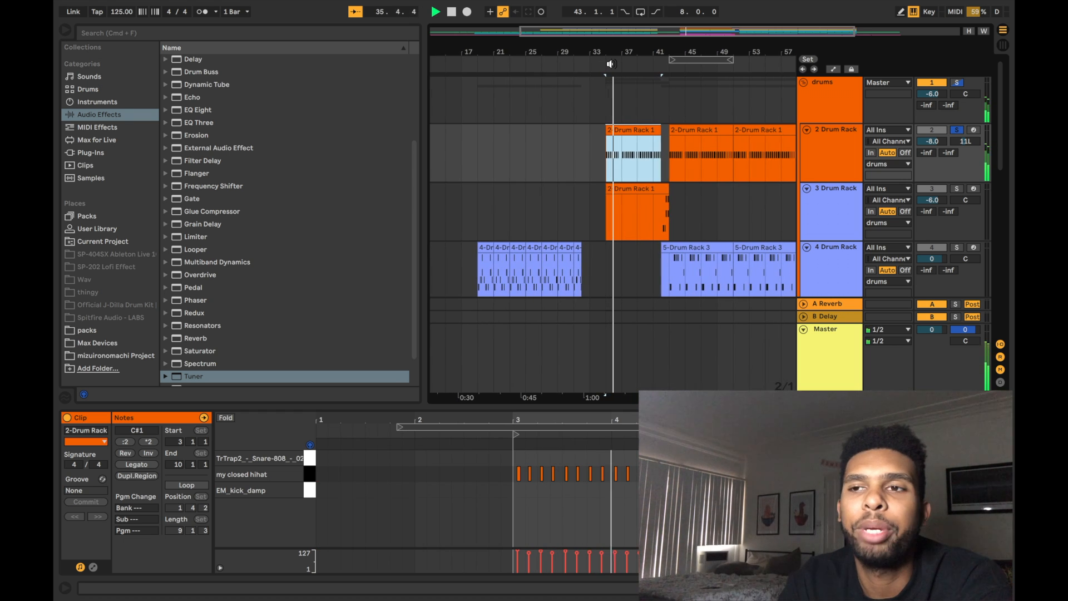
pyautogui.press('space')
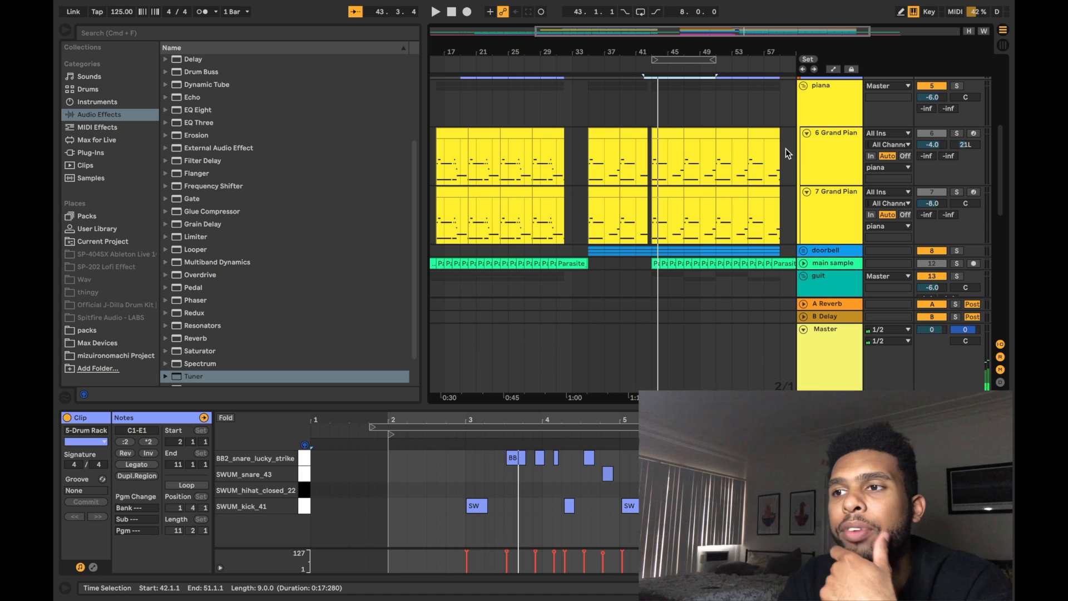
# - Unfold the doorbell group, play it from bar 35, and show the devices of its 9 Parasite track
pyautogui.click(785, 149)
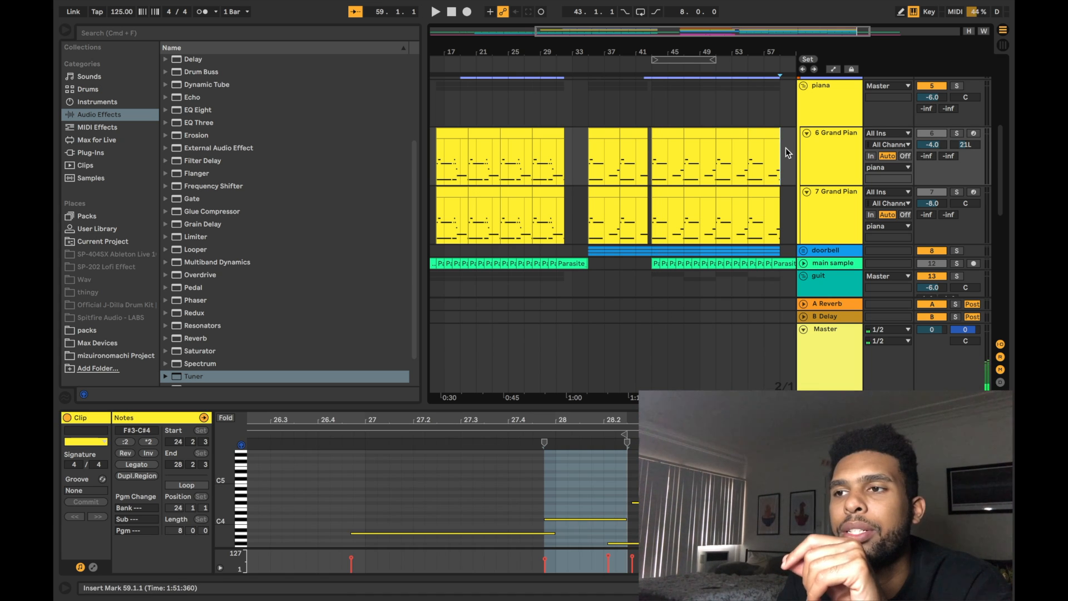
pyautogui.moveTo(723, 596)
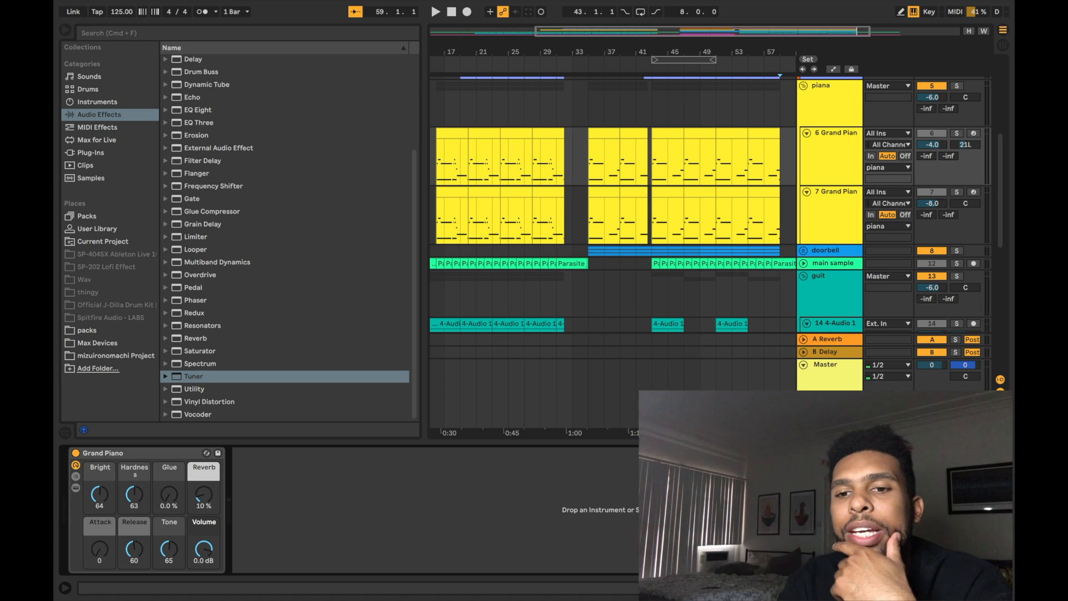
pyautogui.scroll(-2, 803, 179)
pyautogui.click(803, 182)
pyautogui.scroll(-1, 845, 192)
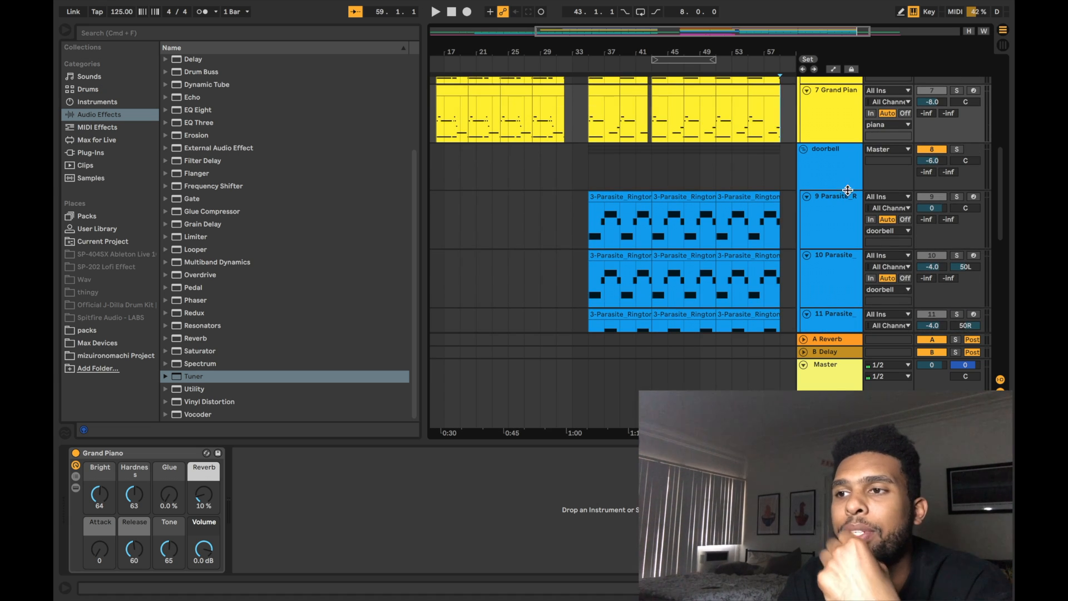
pyautogui.click(585, 59)
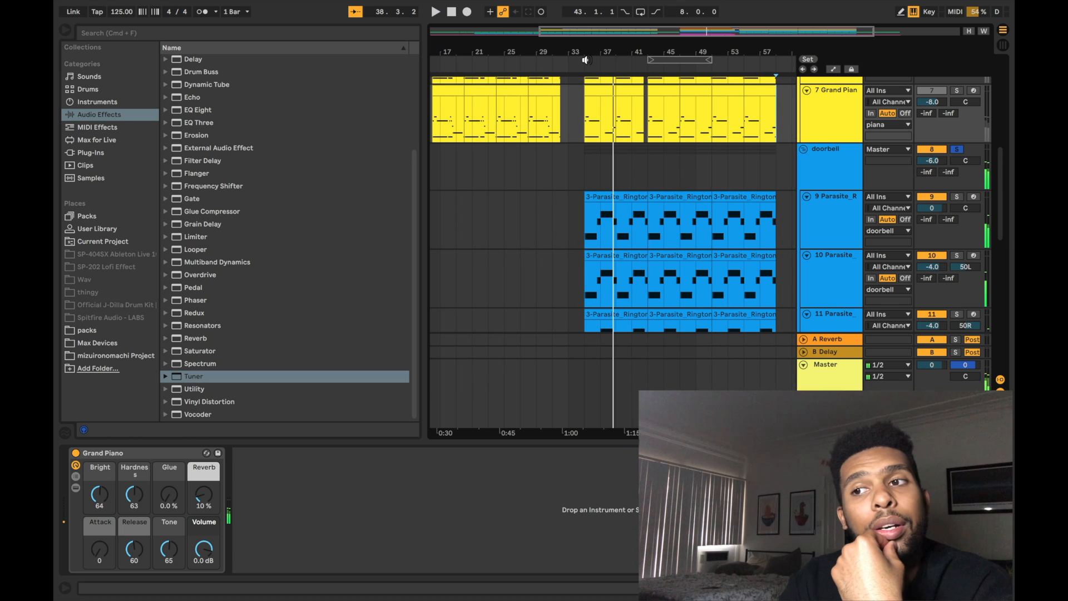
pyautogui.click(553, 203)
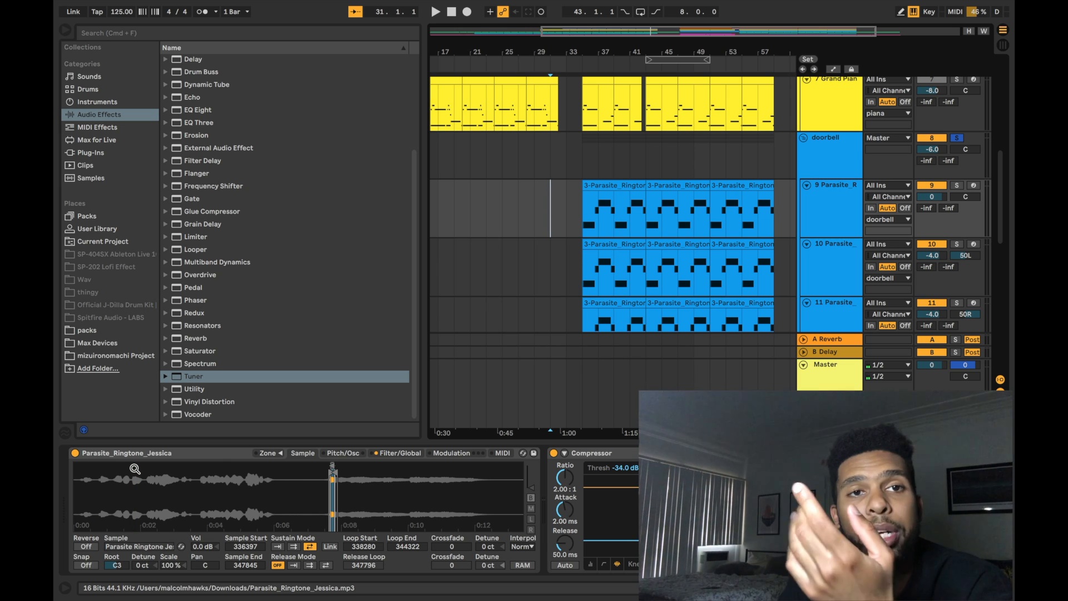
# - Play the end of the main sample track around bar 61 and stop playback
pyautogui.hscroll(5, 586, 151)
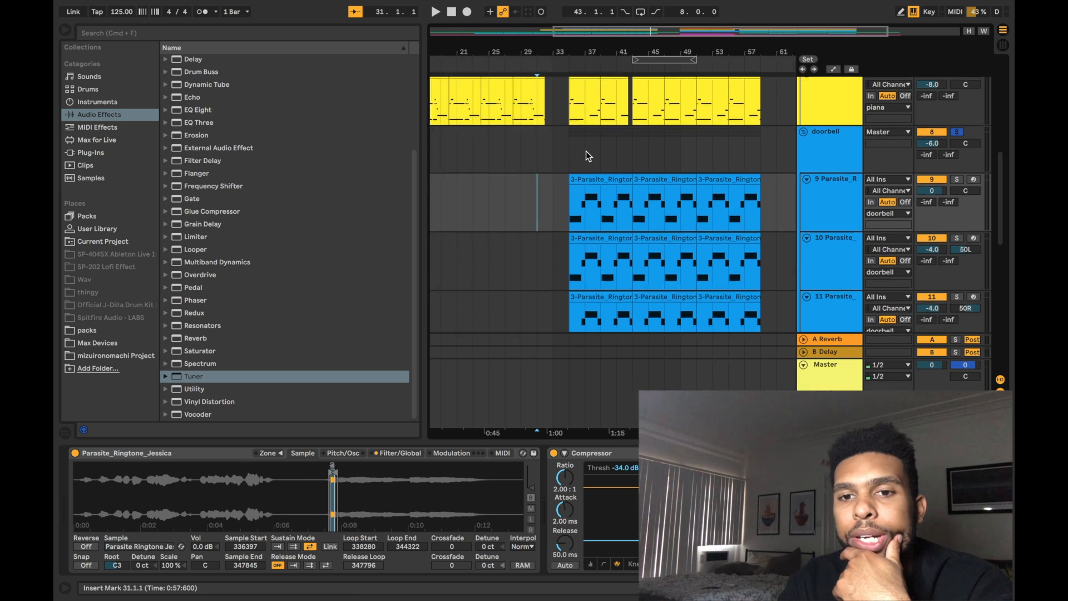
pyautogui.scroll(-8, 586, 143)
pyautogui.click(719, 61)
pyautogui.click(706, 64)
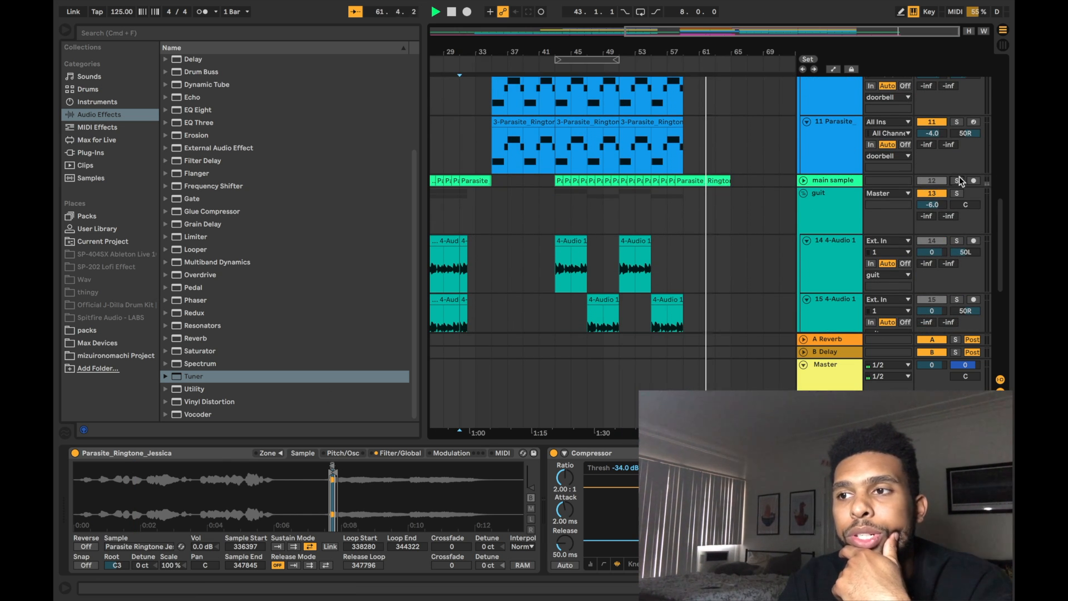
pyautogui.click(697, 66)
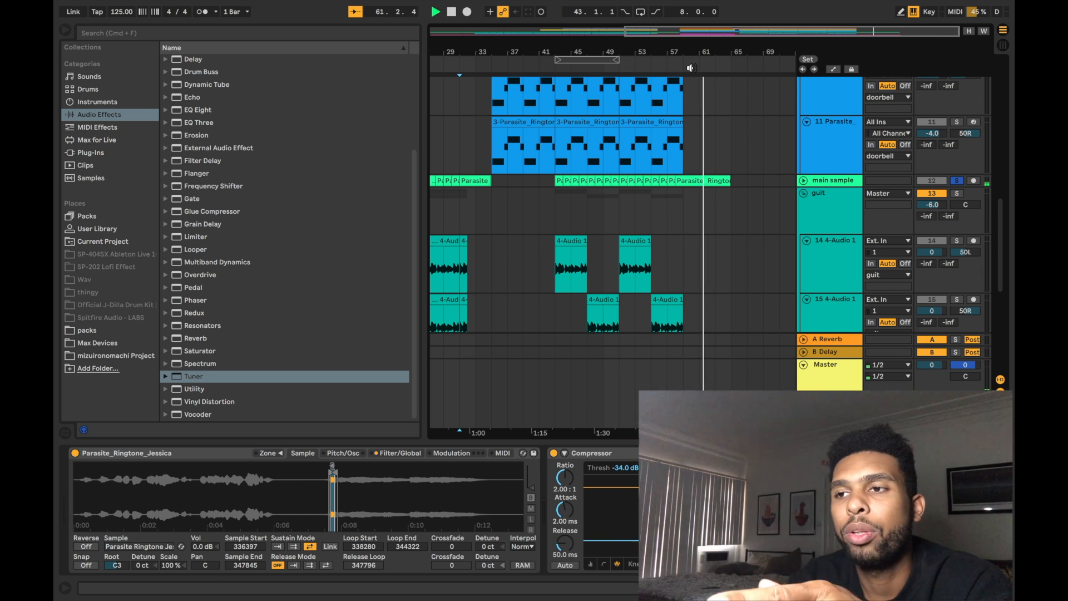
pyautogui.press('space')
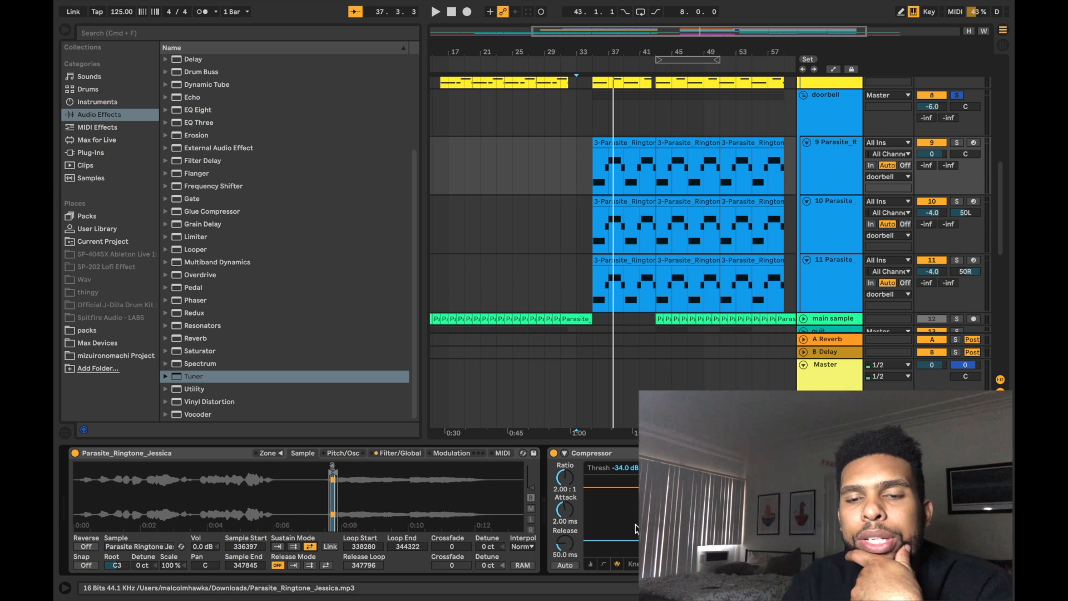
# - Play the soloed upper intabyuu sa track from about bar 35
pyautogui.hscroll(4, 198, 519)
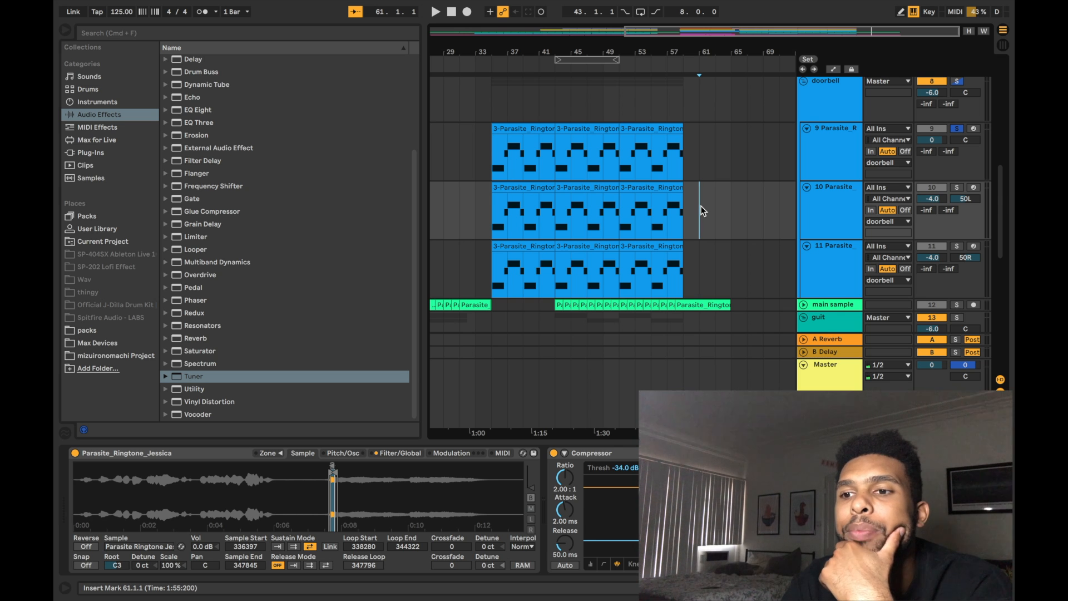
pyautogui.press('Up')
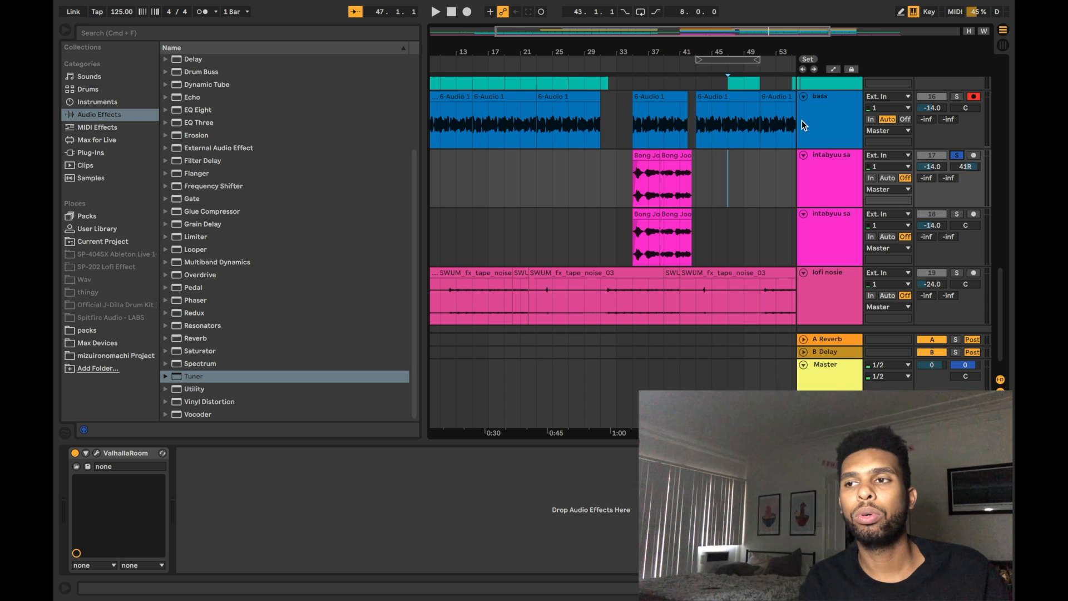
pyautogui.click(631, 65)
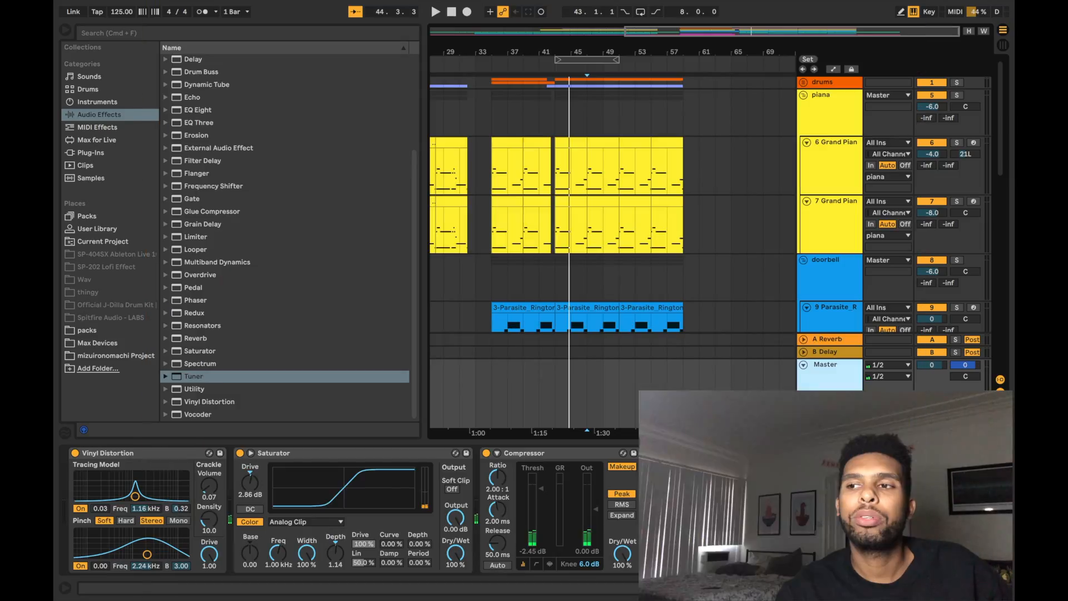
# - Fold the piana group in the arrangement
pyautogui.click(807, 94)
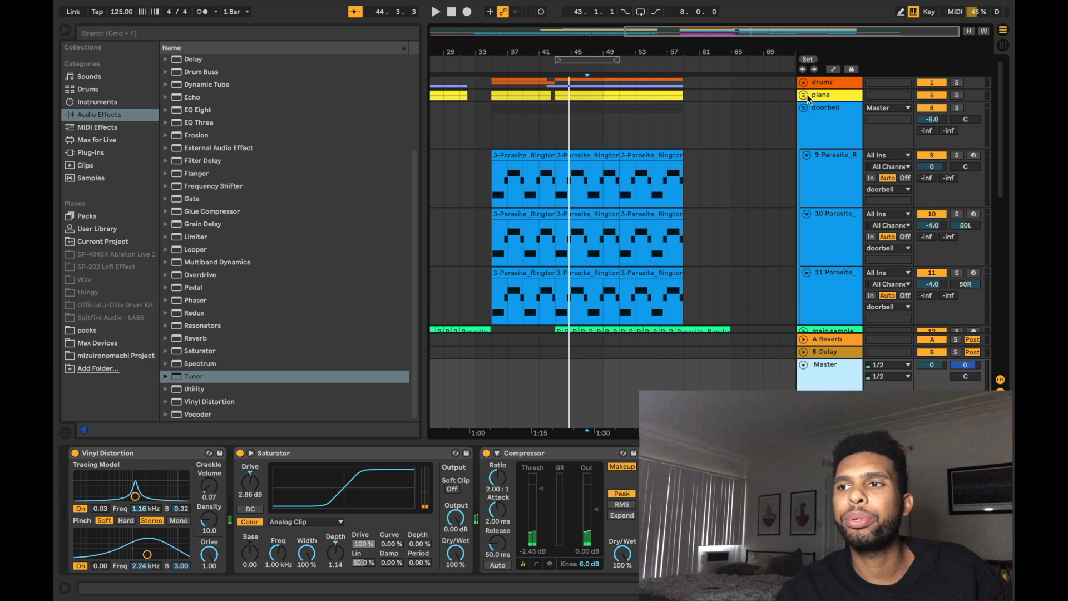
# - Fold the guit group and look through the doorbell and drums groups by unfolding and refolding them, leaving doorbell unfolded
pyautogui.click(805, 107)
pyautogui.click(804, 133)
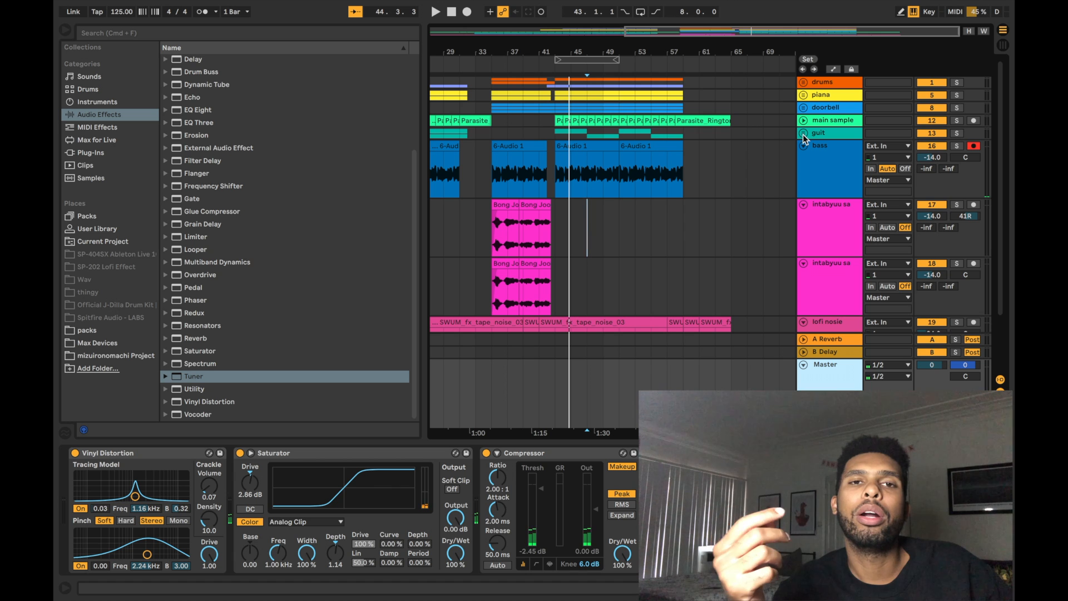
pyautogui.click(804, 108)
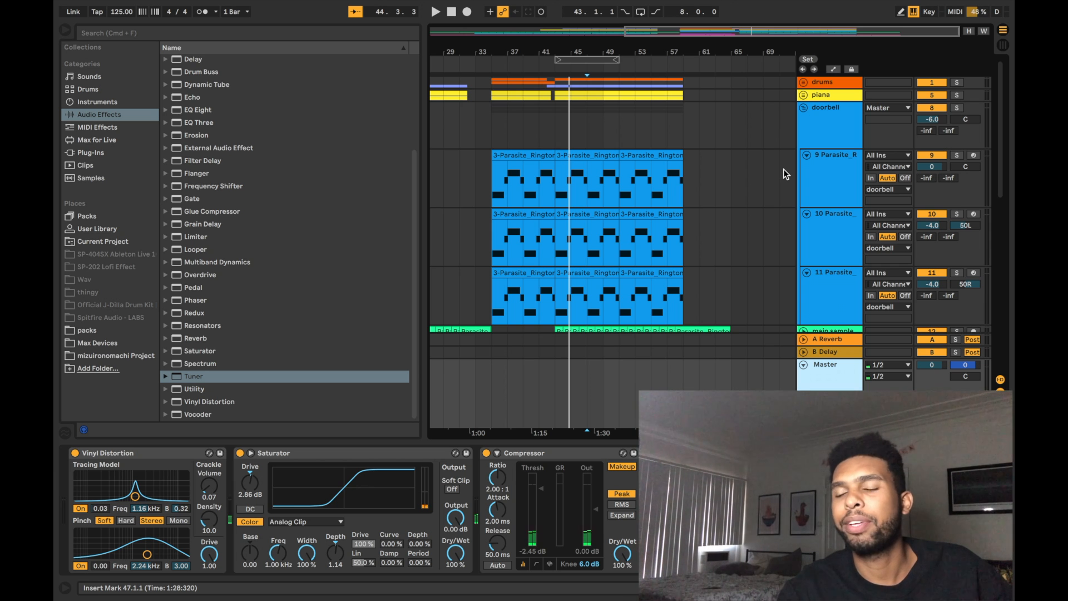
pyautogui.click(804, 108)
pyautogui.click(803, 83)
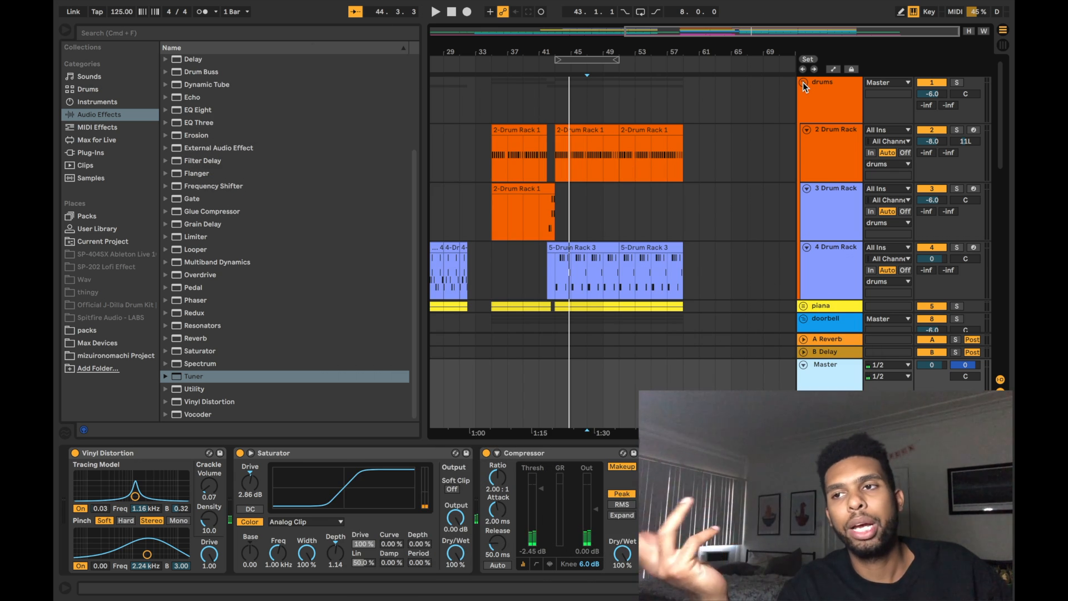
pyautogui.click(803, 83)
pyautogui.click(803, 107)
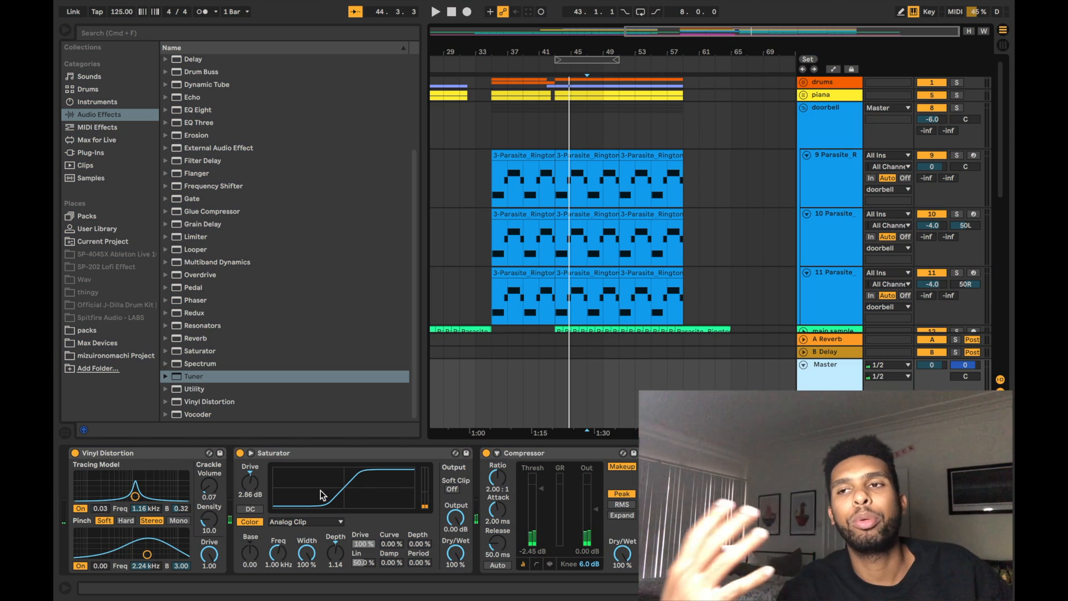
# - Check the master Compressor's sidechain section and review the Equalizer and Maximizer modules of both Ozone 8 Elements plug-ins
pyautogui.click(498, 452)
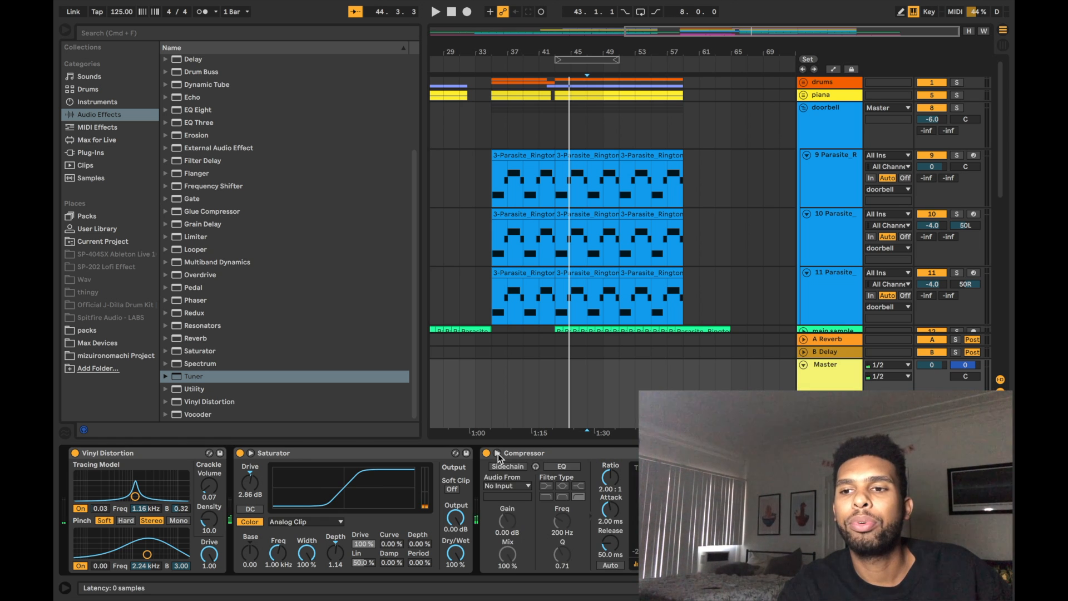
pyautogui.click(501, 456)
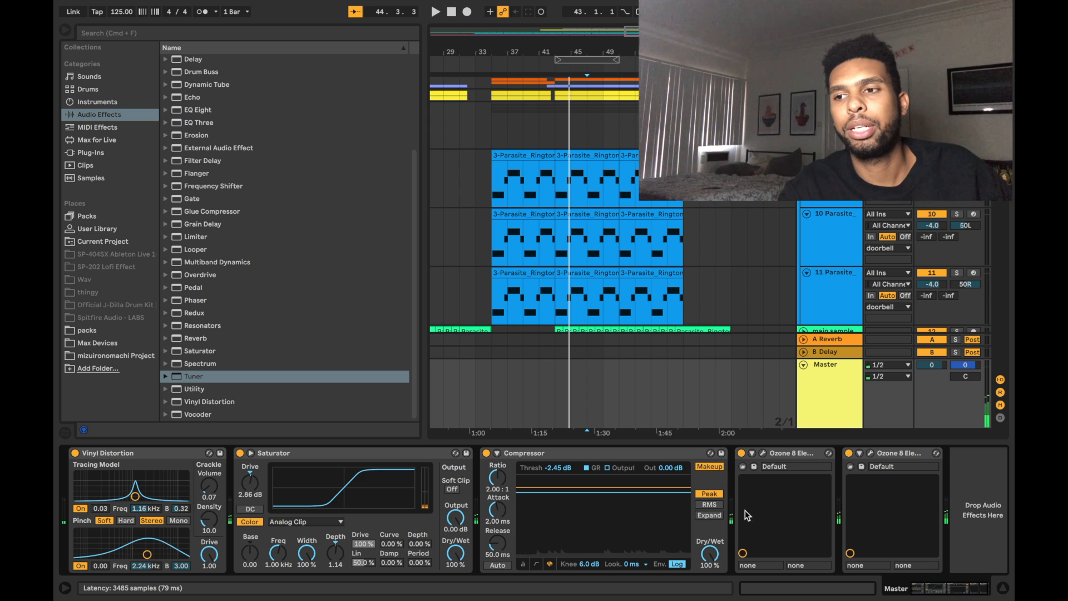
pyautogui.click(768, 452)
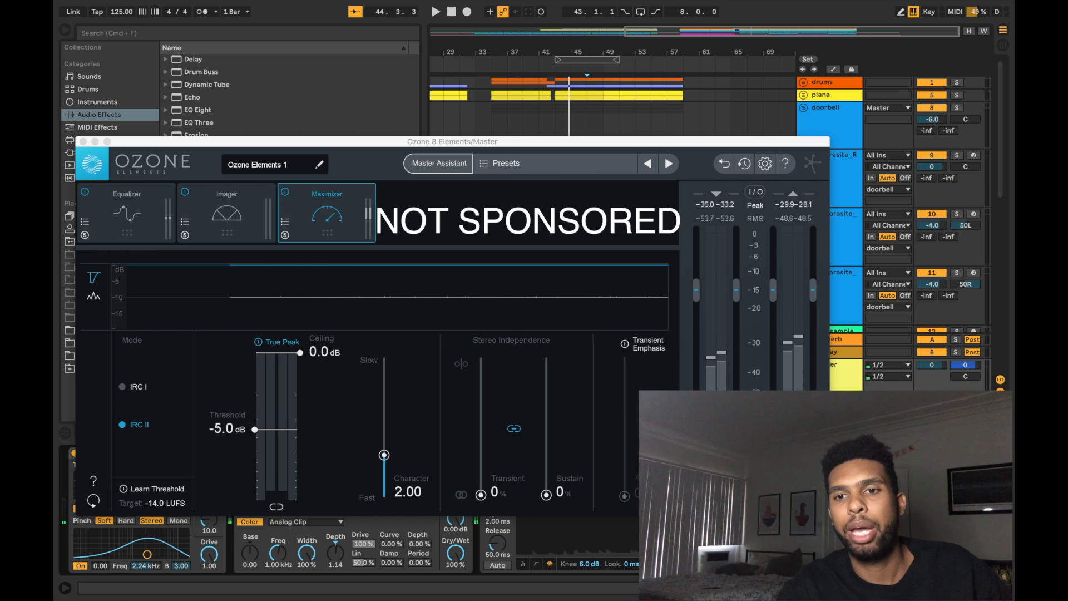
pyautogui.click(133, 221)
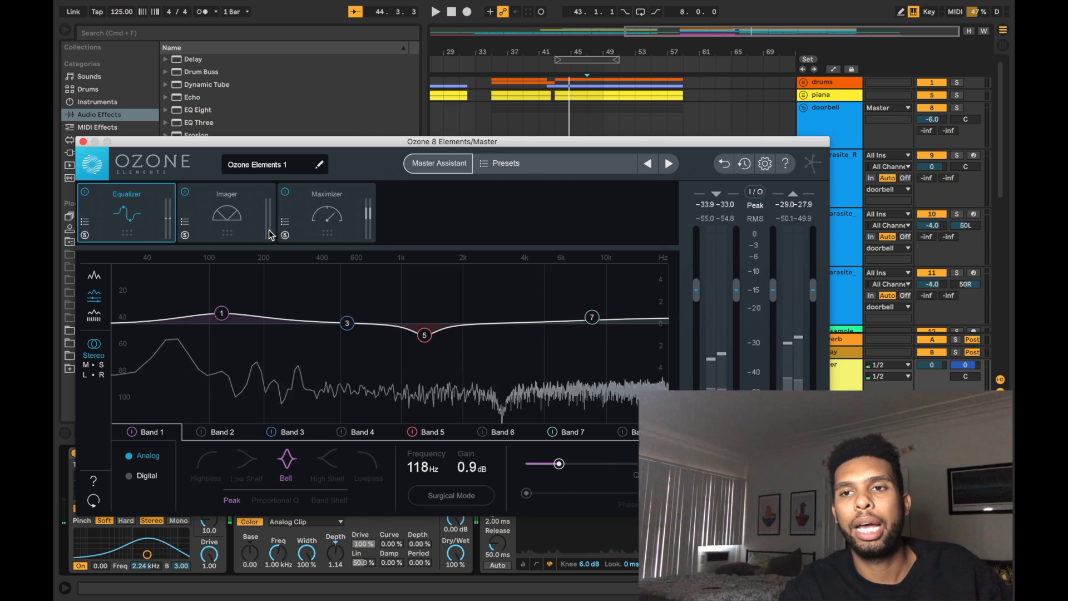
pyautogui.click(327, 215)
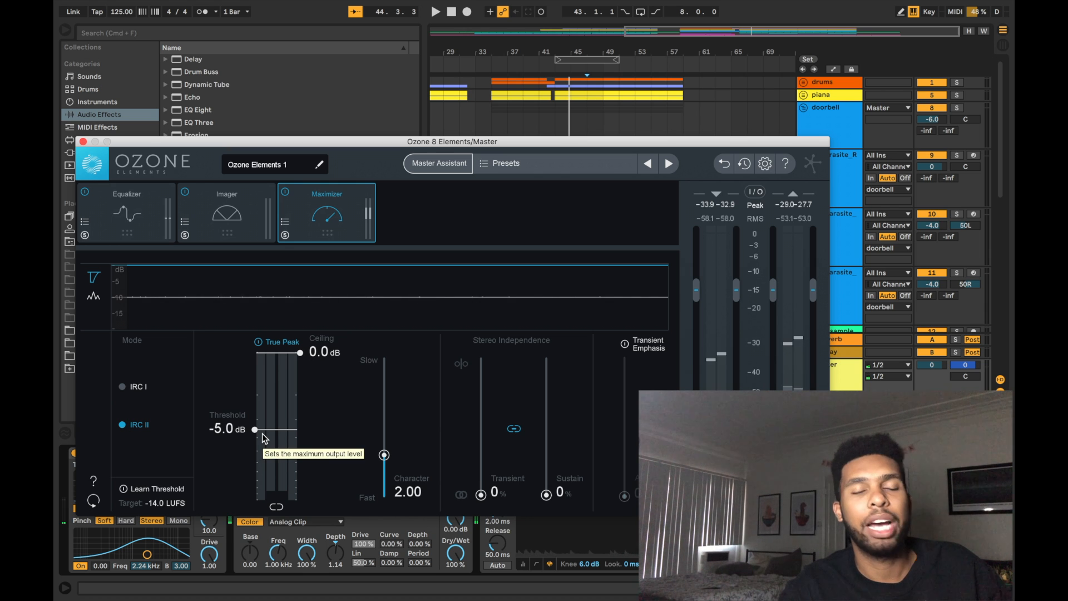
pyautogui.click(83, 142)
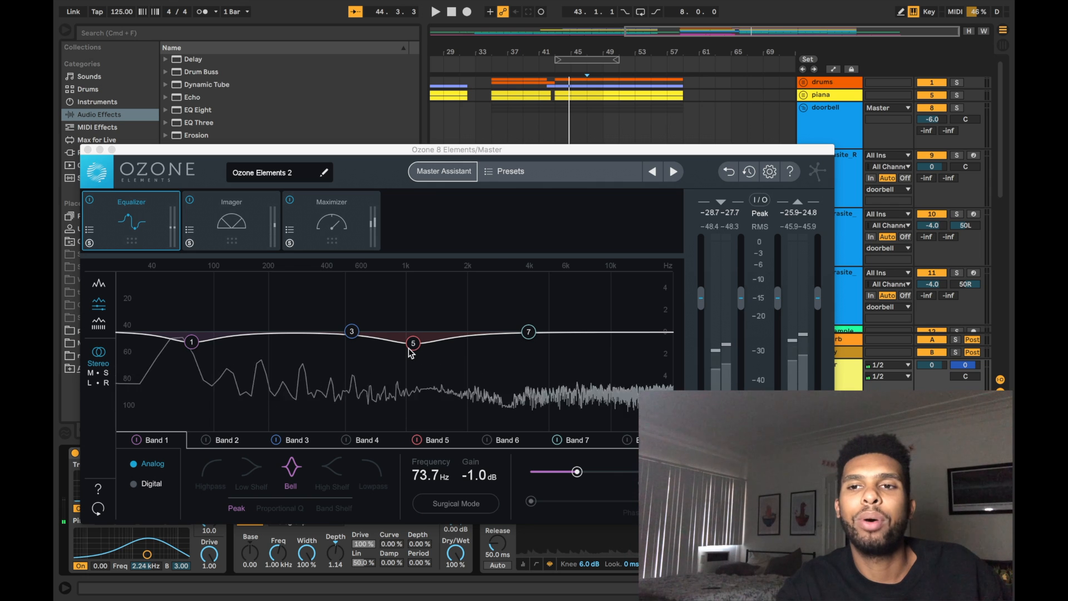
pyautogui.click(337, 225)
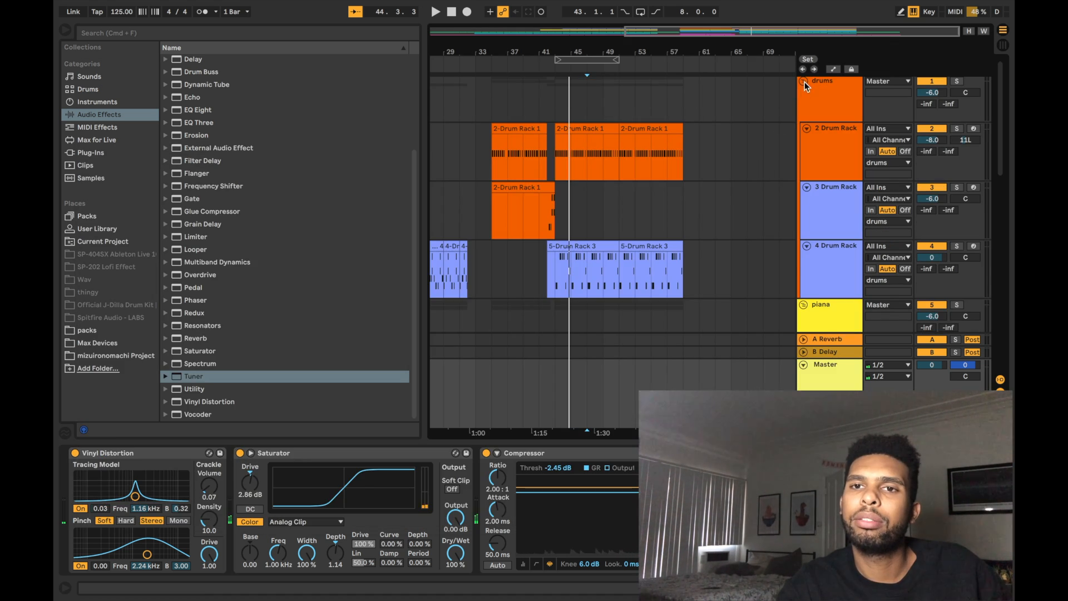
# - Fold the drums group in the arrangement and show the tracks below it
pyautogui.click(804, 81)
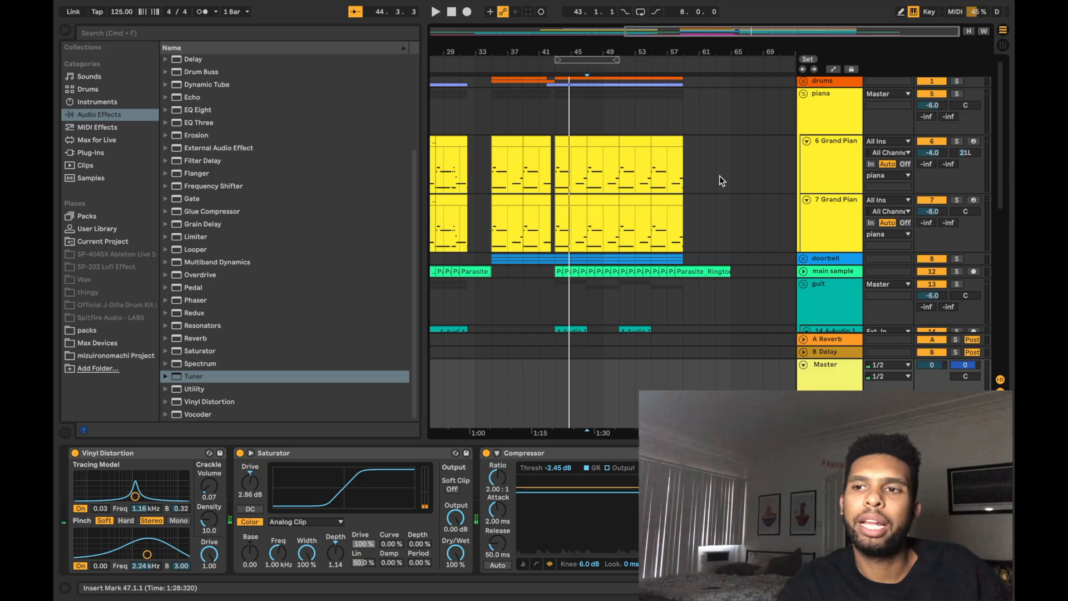
pyautogui.scroll(-3, 719, 175)
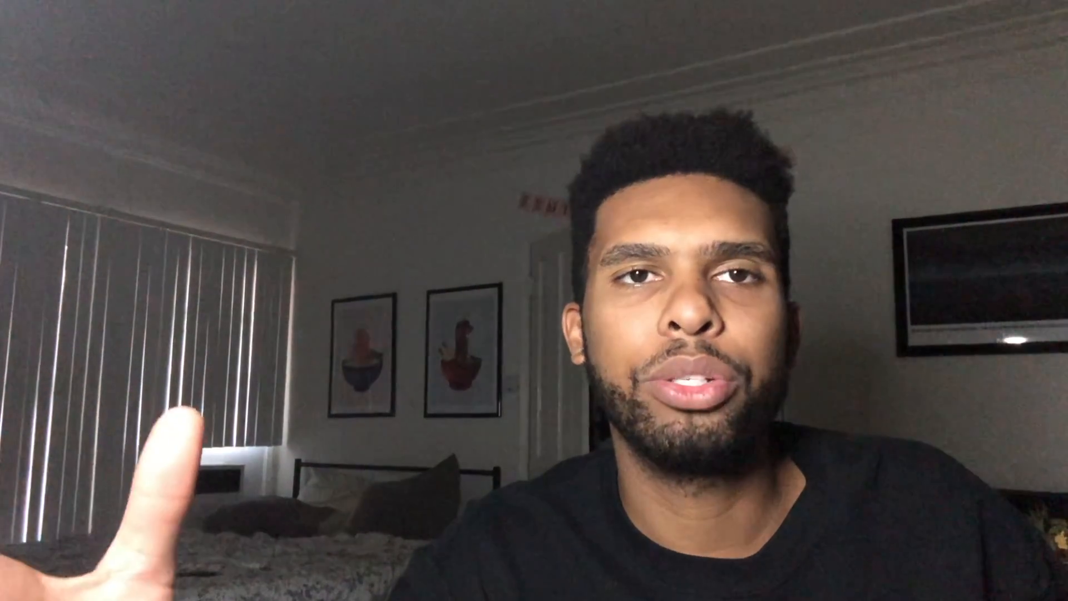